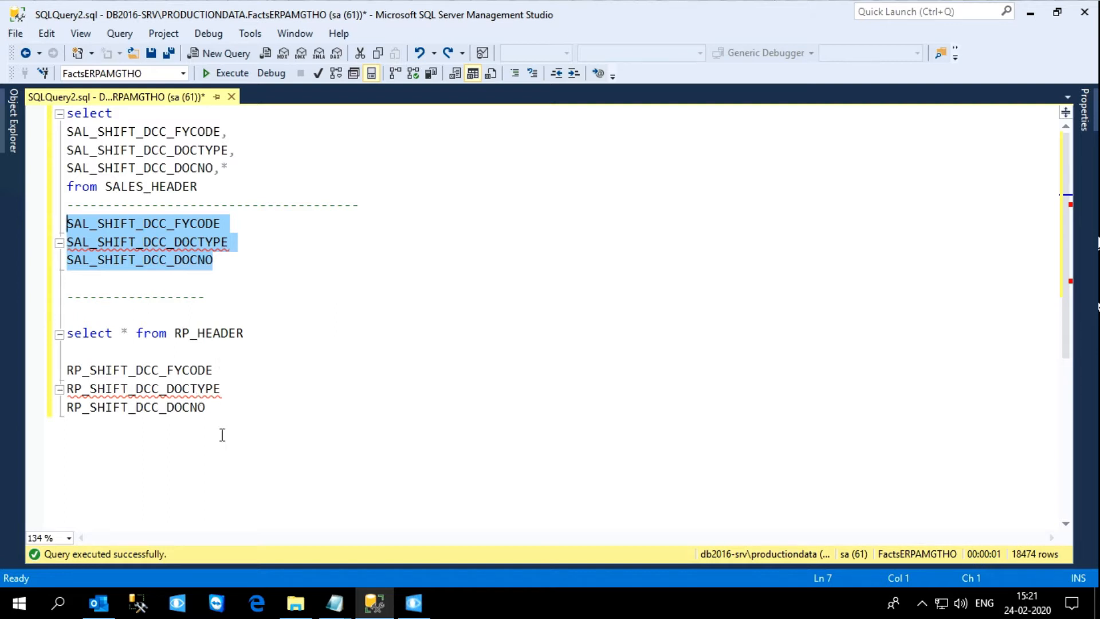
# Step: Add select * from ACCOUNT_TRANSACTION below the RP columns, followed by ACTRN_SHIFT_DCC_FYCODE, ACTRN_SHIFT_DCC_DOCTYPE and ACTRN_SHIFT_DCC_DOCNO on separate lines
pyautogui.moveTo(212, 410); pyautogui.dragTo(77, 362)
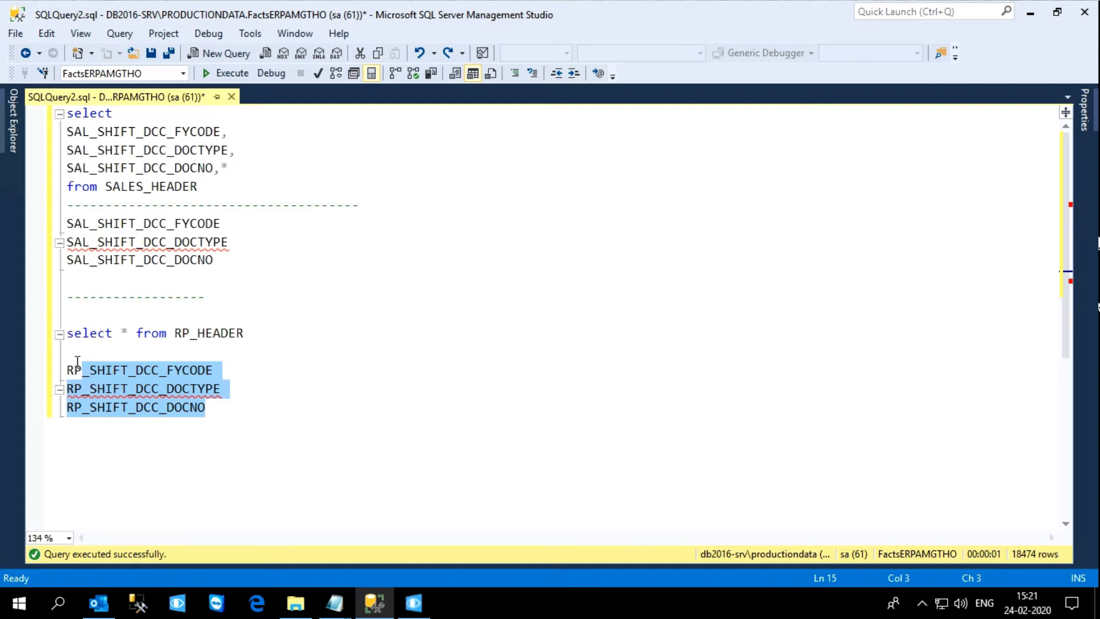
pyautogui.moveTo(135, 392)
pyautogui.click(217, 410)
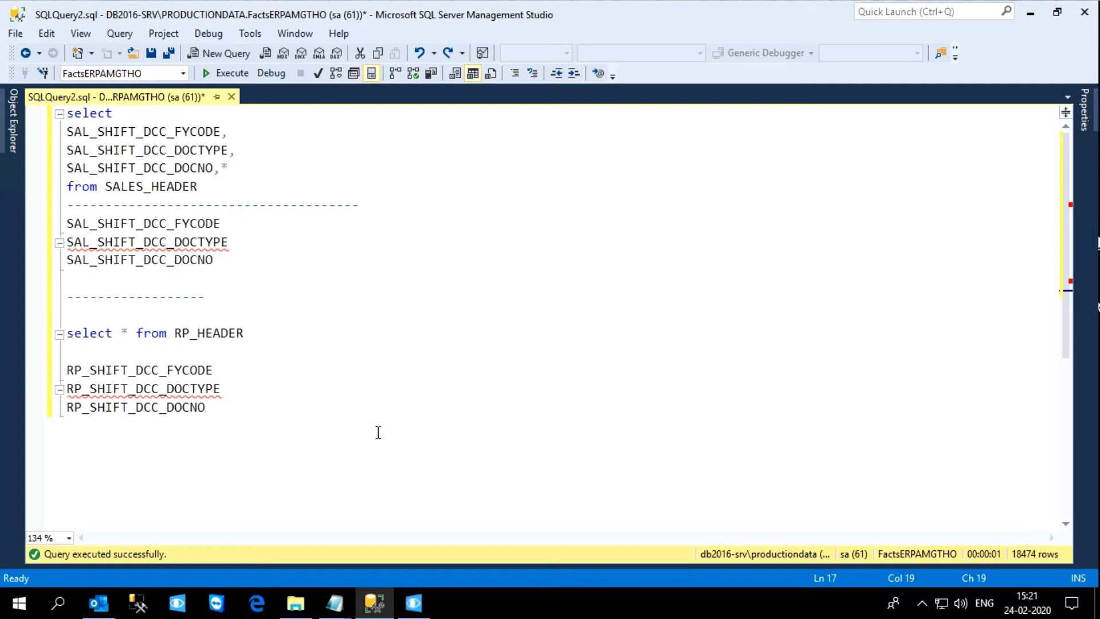
pyautogui.press('Return')
pyautogui.press('Return')
pyautogui.press('Return')
pyautogui.write('selec')
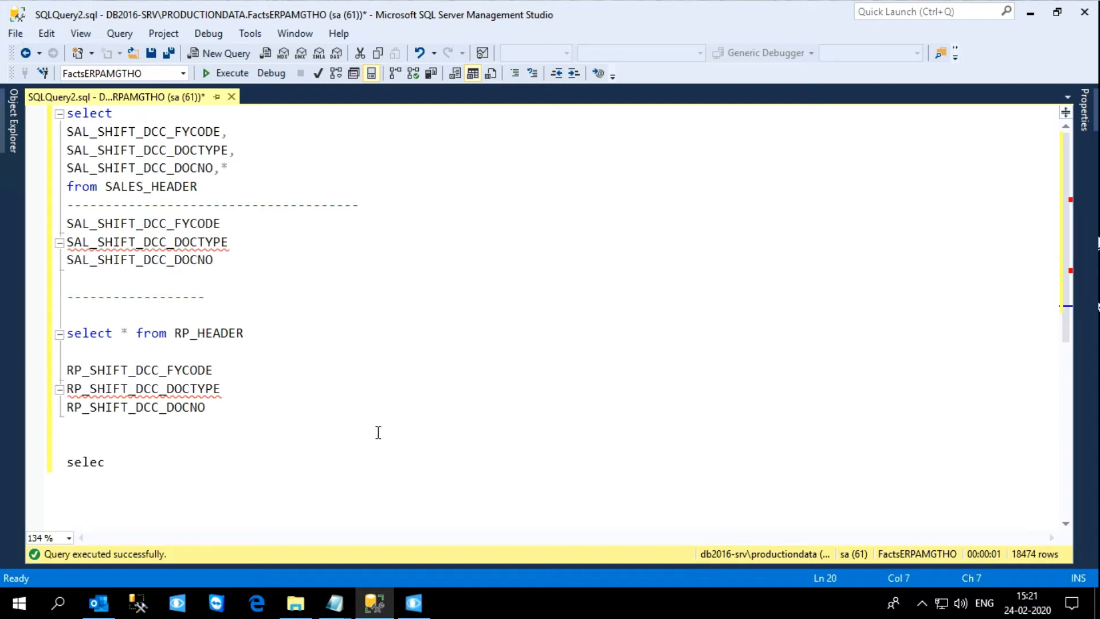
pyautogui.press('BackSpace')
pyautogui.write('*')
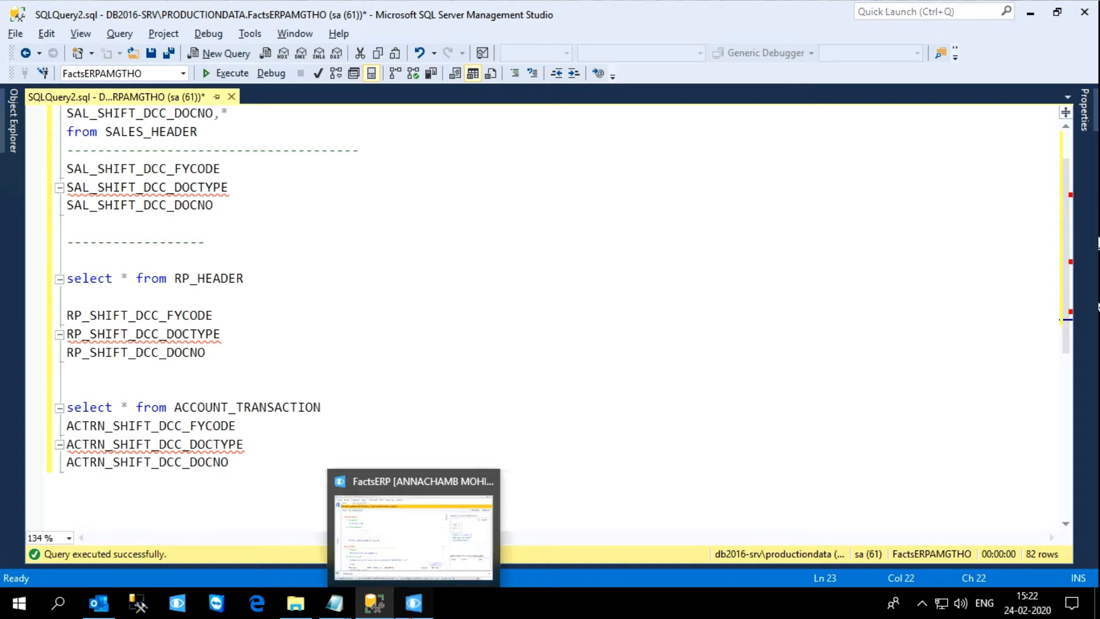
# Step: Switch to FactsERP and open shift DCC-43 from the Daily Cash Closing - Food Division list
pyautogui.click(410, 616)
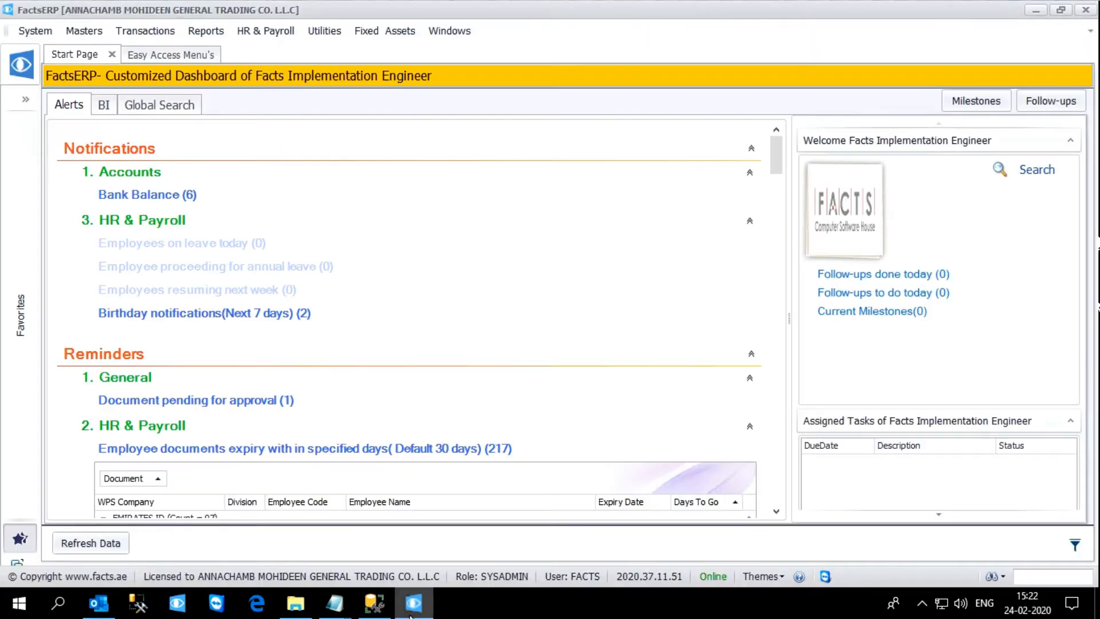
pyautogui.click(130, 39)
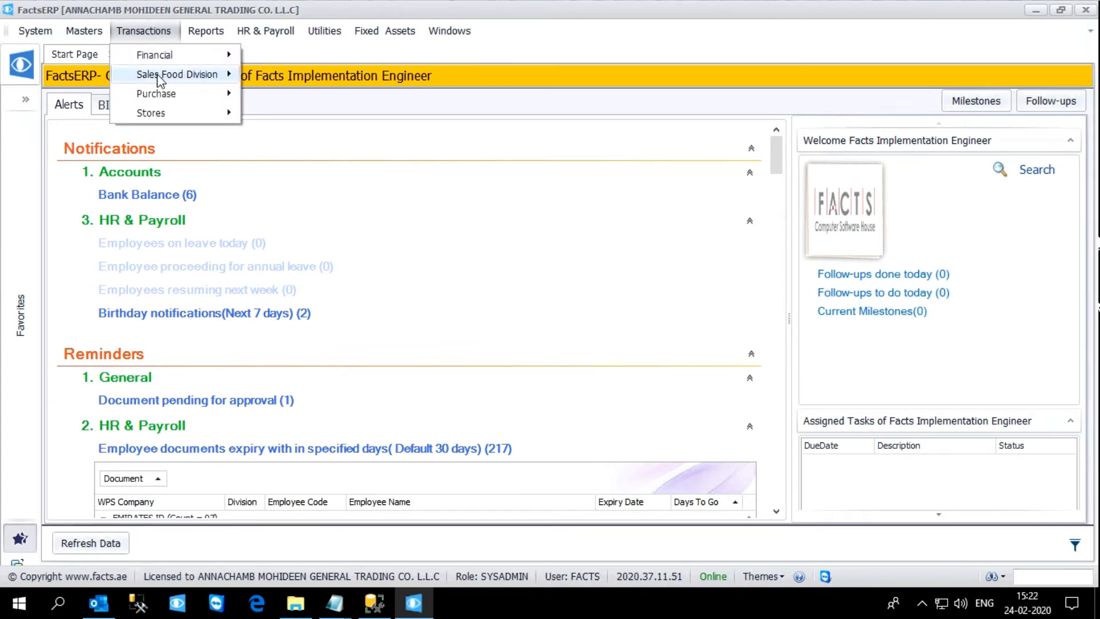
pyautogui.moveTo(159, 79)
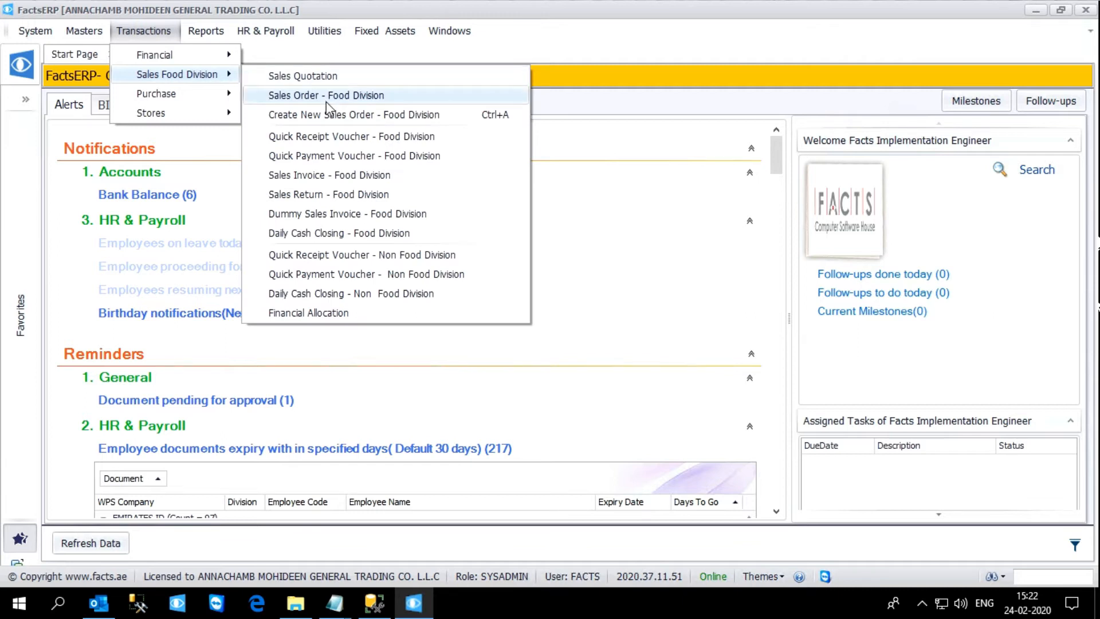
pyautogui.click(351, 235)
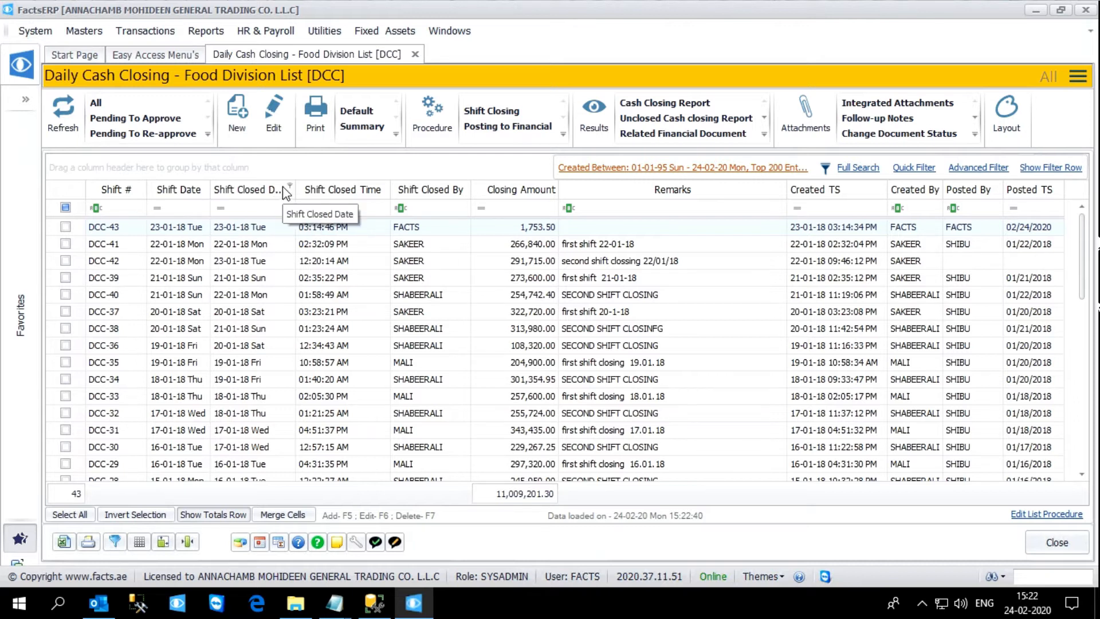
pyautogui.doubleClick(243, 228)
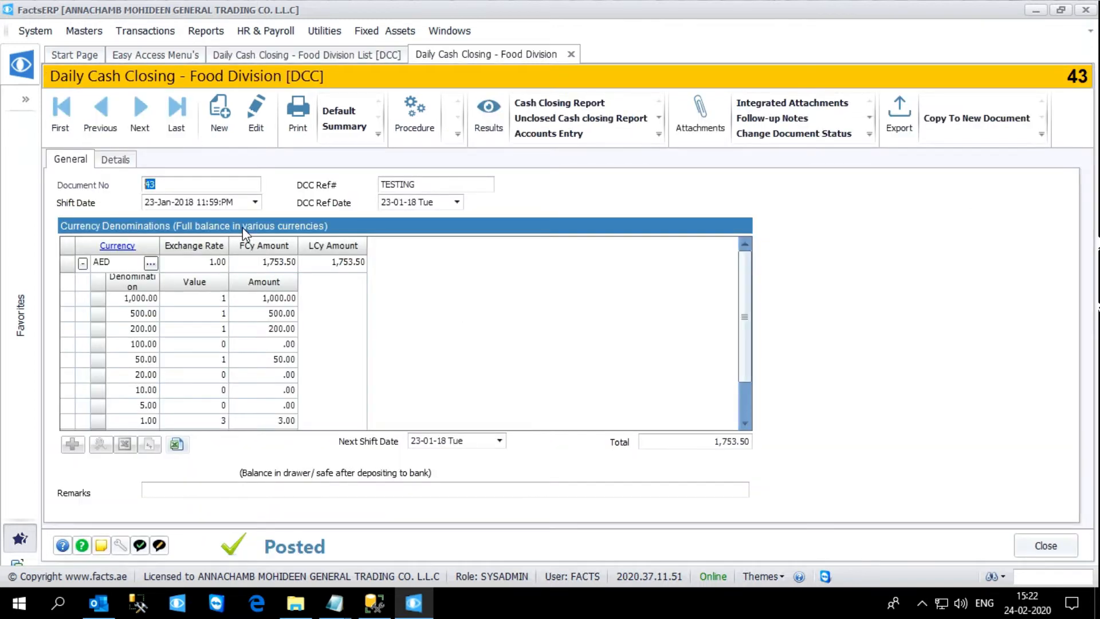
# Step: Examine the AED currency denominations, their entered counts and the total in the cash closing document
pyautogui.click(190, 299)
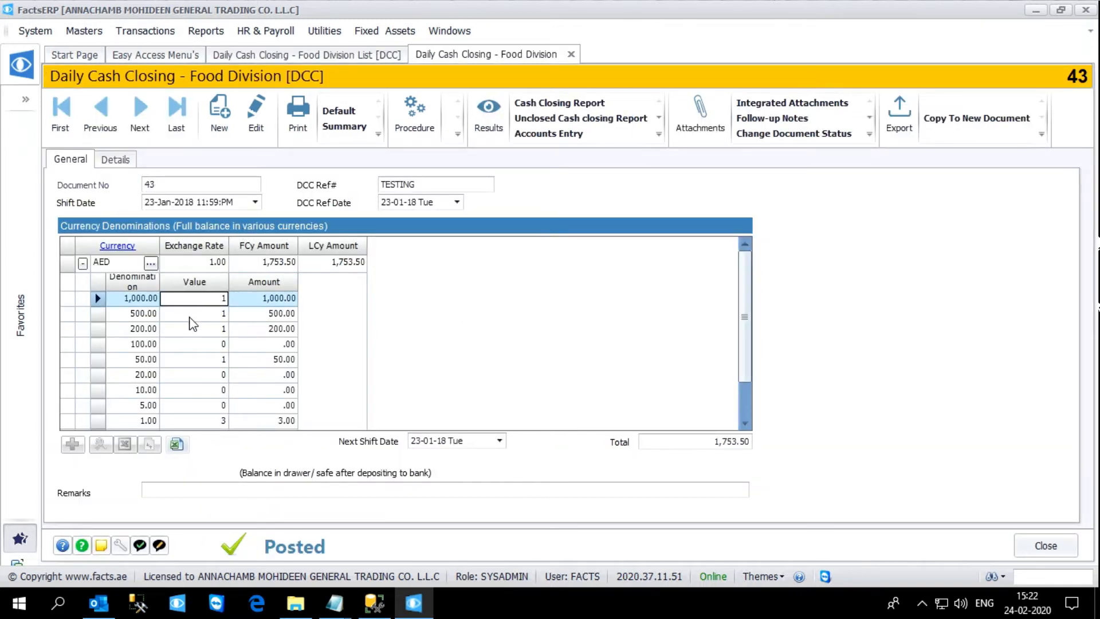
pyautogui.click(189, 317)
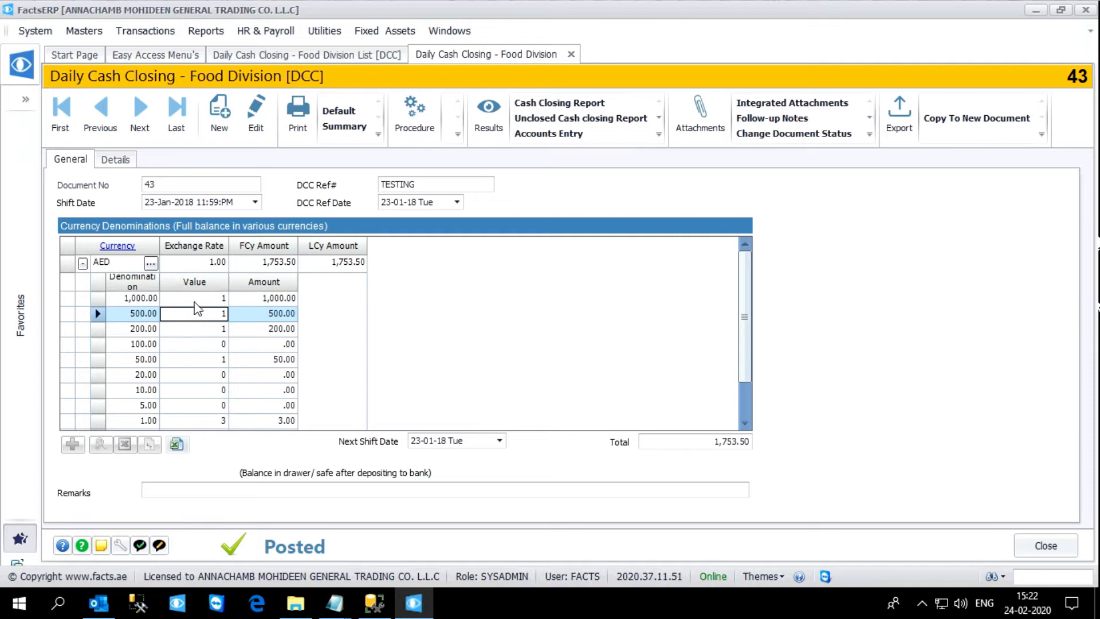
pyautogui.click(195, 299)
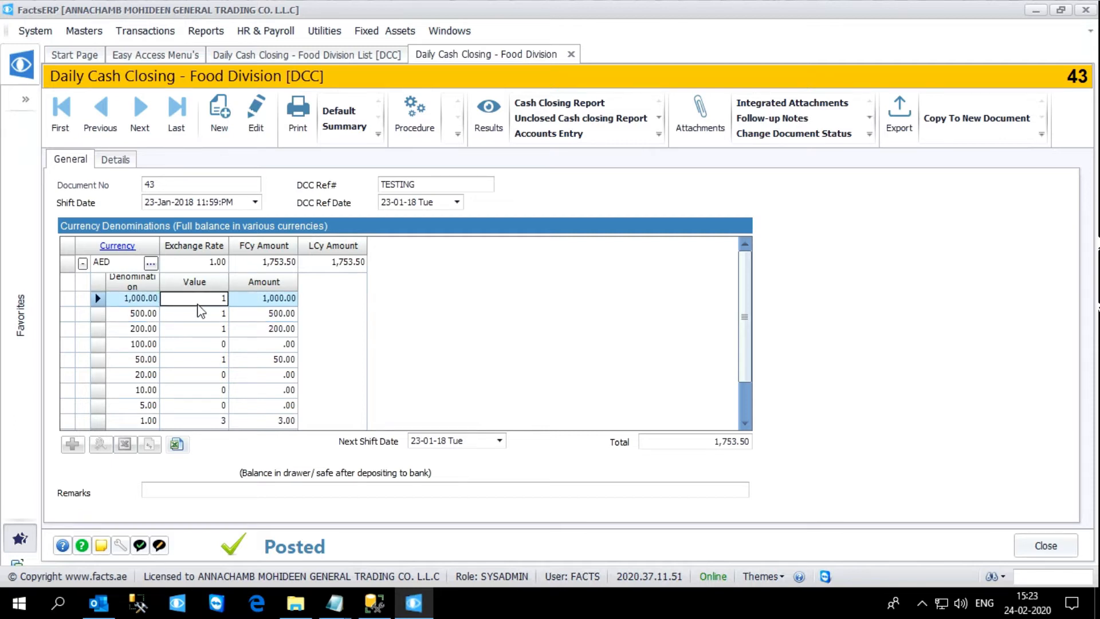
pyautogui.click(206, 315)
pyautogui.click(216, 302)
pyautogui.click(212, 314)
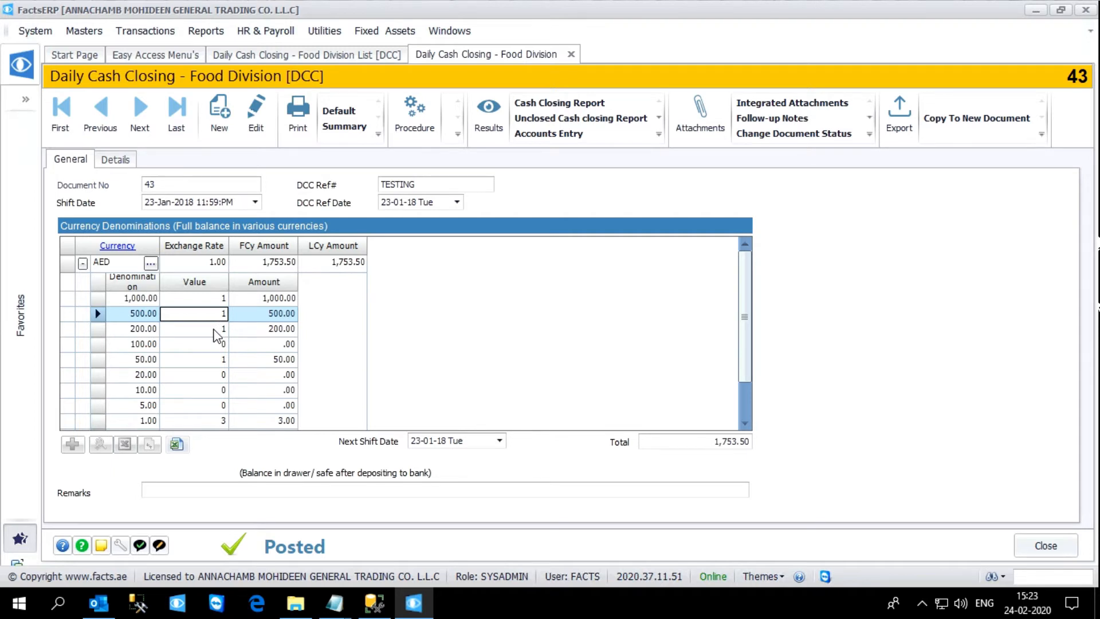
pyautogui.click(217, 336)
pyautogui.click(208, 351)
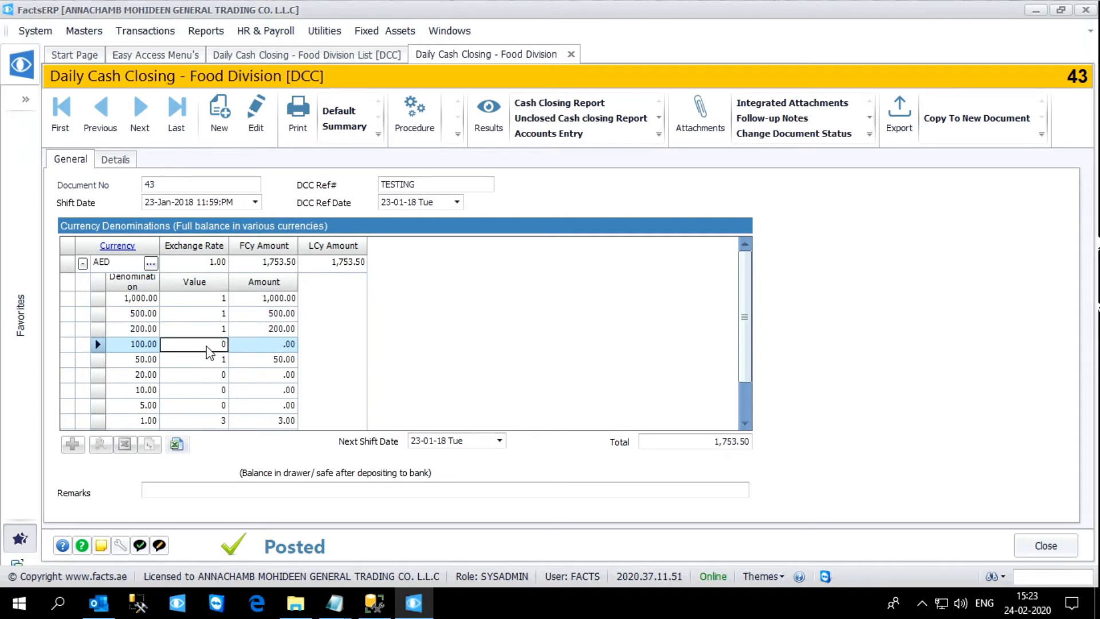
pyautogui.scroll(-1, 204, 343)
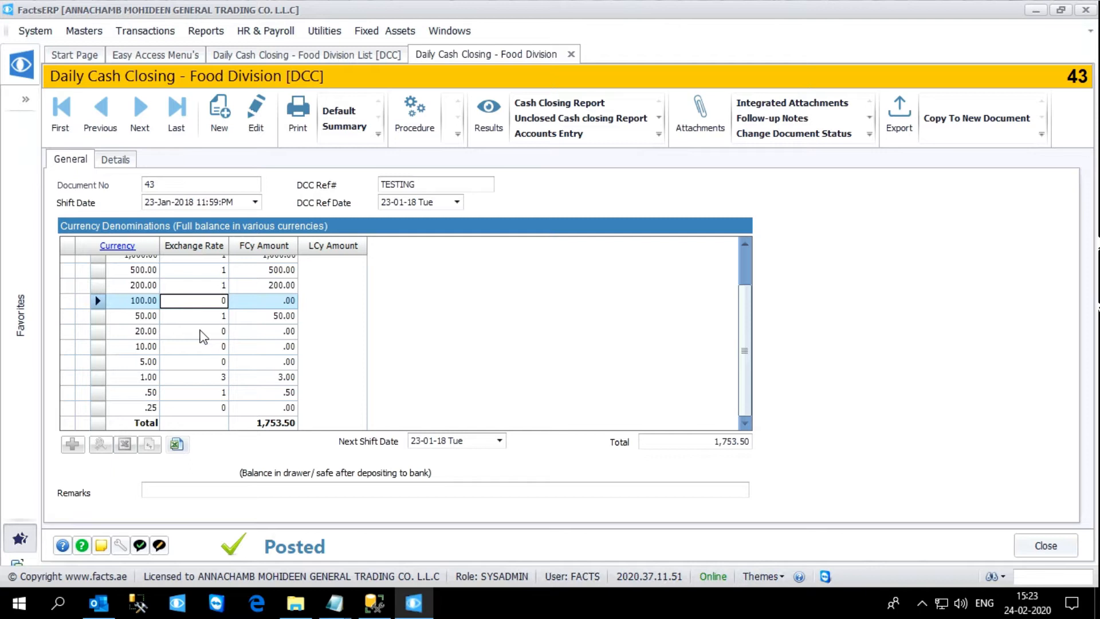
pyautogui.scroll(1, 204, 336)
pyautogui.scroll(-1, 203, 336)
pyautogui.click(287, 424)
pyautogui.scroll(1, 223, 326)
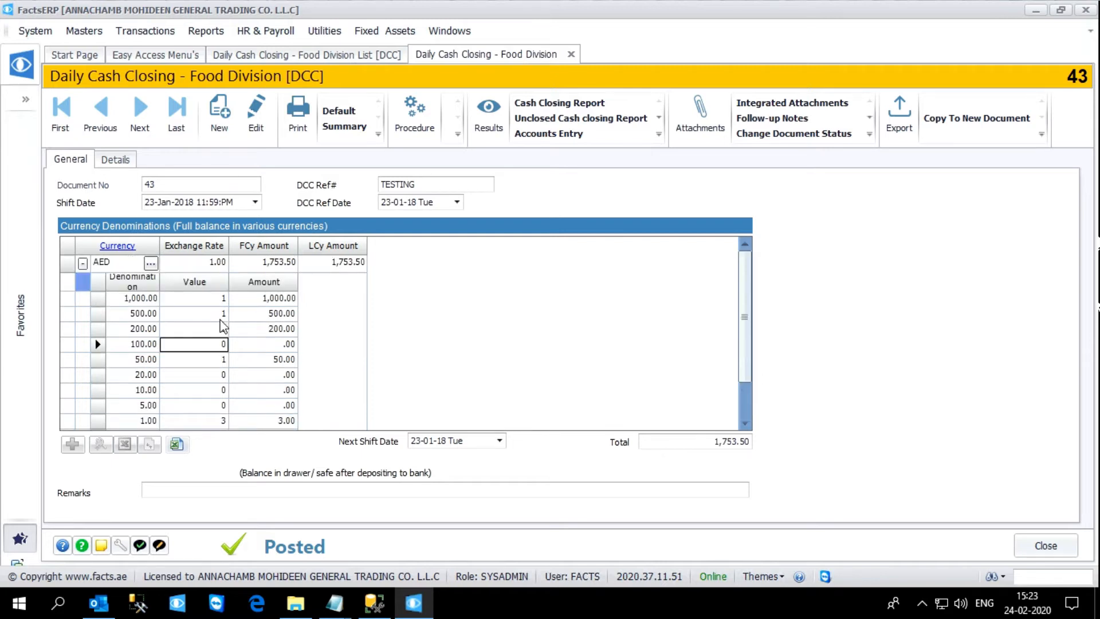
pyautogui.scroll(-1, 223, 326)
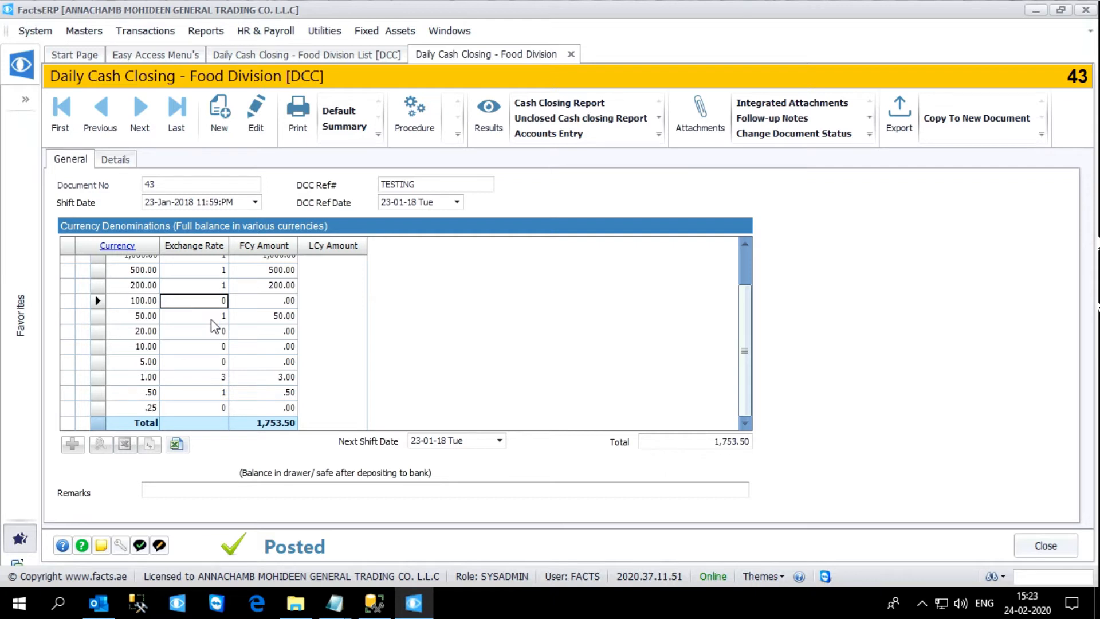
# Step: Check the document number and shift date of the cash closing document
pyautogui.moveTo(155, 184); pyautogui.dragTo(129, 181)
pyautogui.click(151, 204)
pyautogui.click(166, 198)
pyautogui.click(161, 184)
pyautogui.click(159, 183)
pyautogui.doubleClick(158, 184)
pyautogui.click(170, 186)
# Step: Open the Sales Invoice - Food Division list and reload it with a full search
pyautogui.click(135, 32)
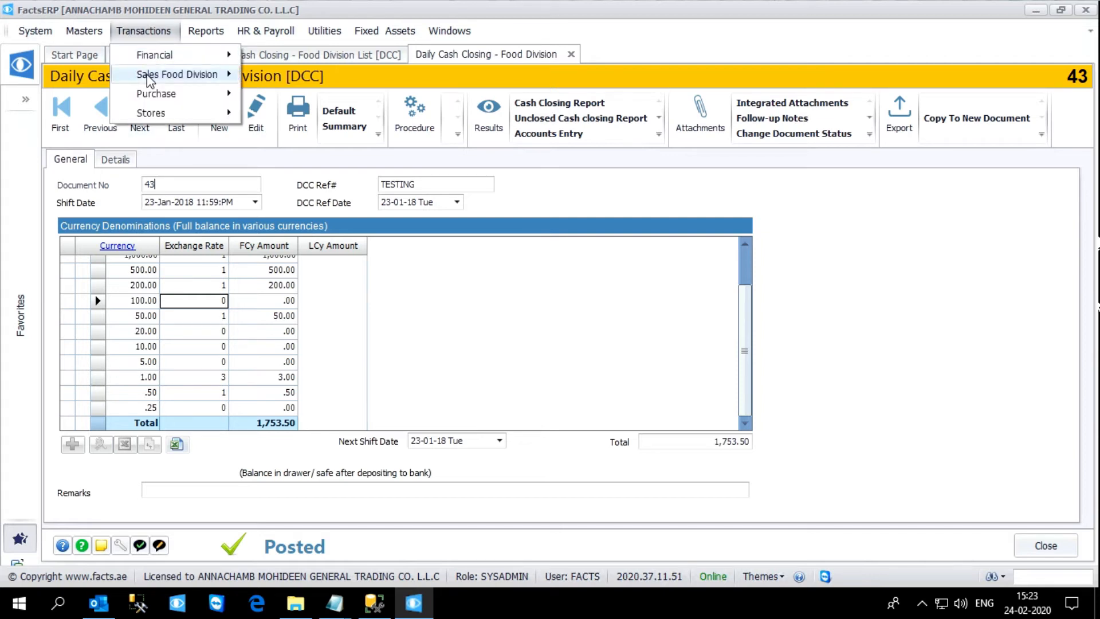
pyautogui.moveTo(166, 77)
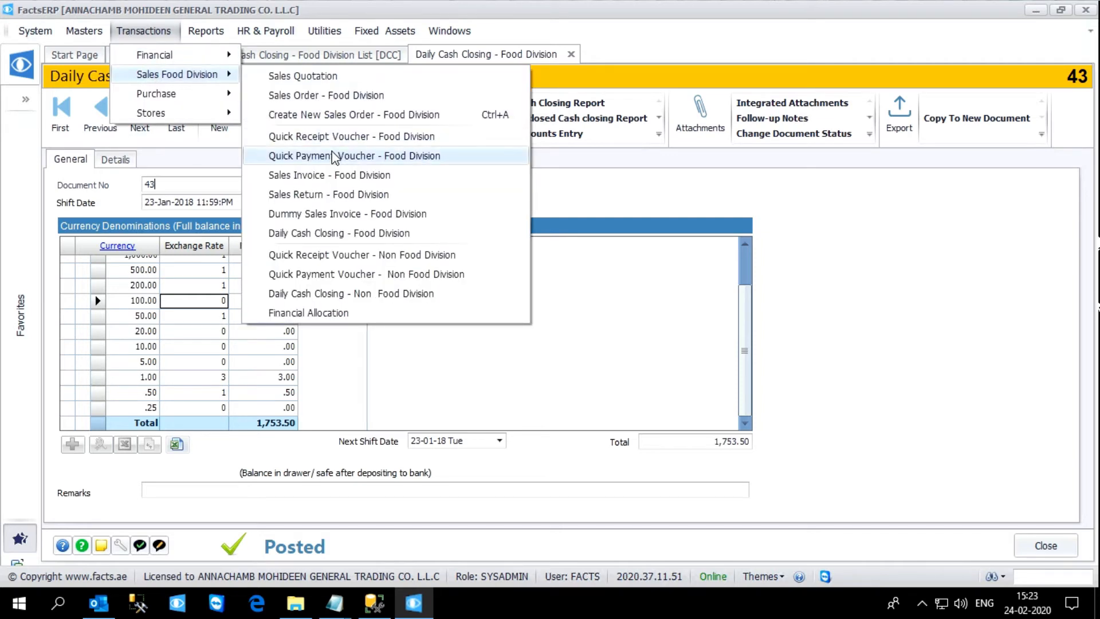
pyautogui.click(331, 180)
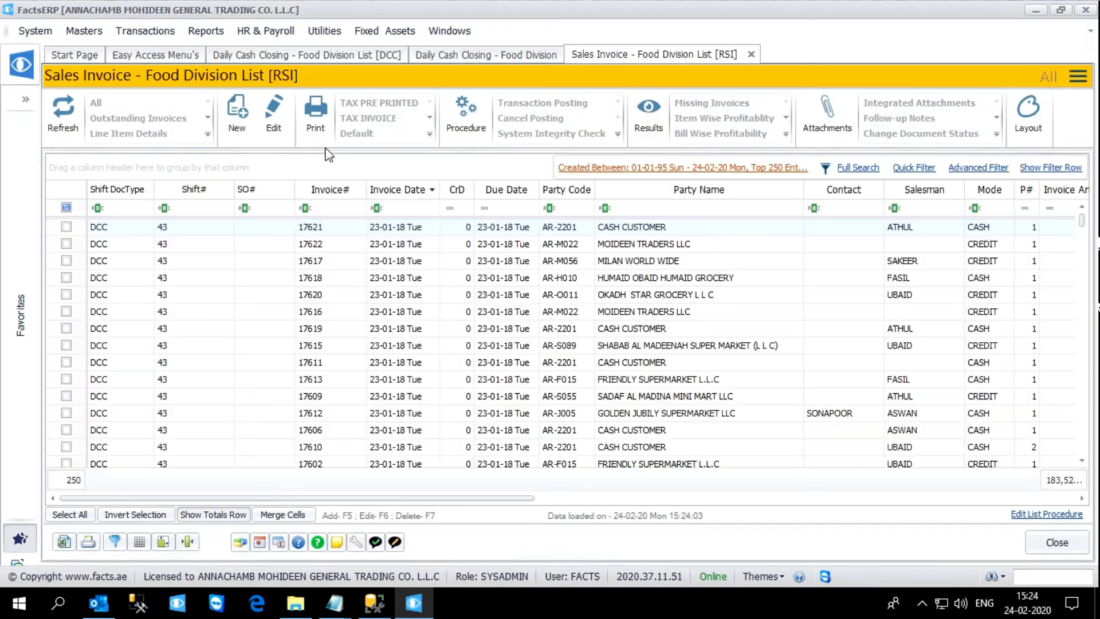
pyautogui.click(223, 207)
pyautogui.moveTo(1081, 229); pyautogui.dragTo(1061, 475)
pyautogui.click(866, 168)
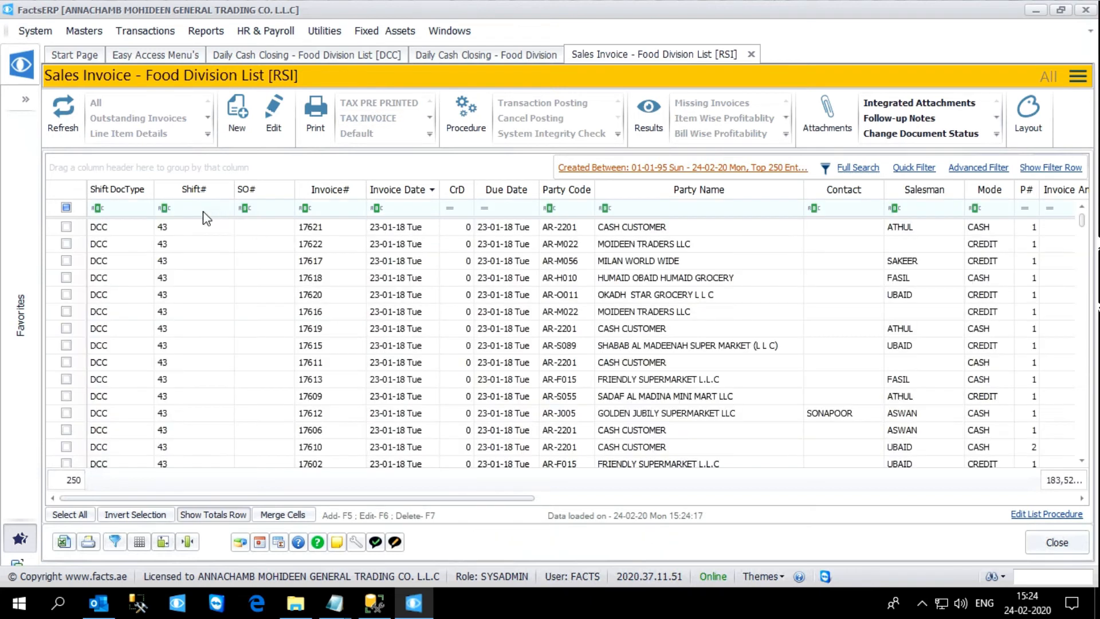
# Step: Review the Shift# filter values and column across the sales invoices, and close the invoice list
pyautogui.click(229, 185)
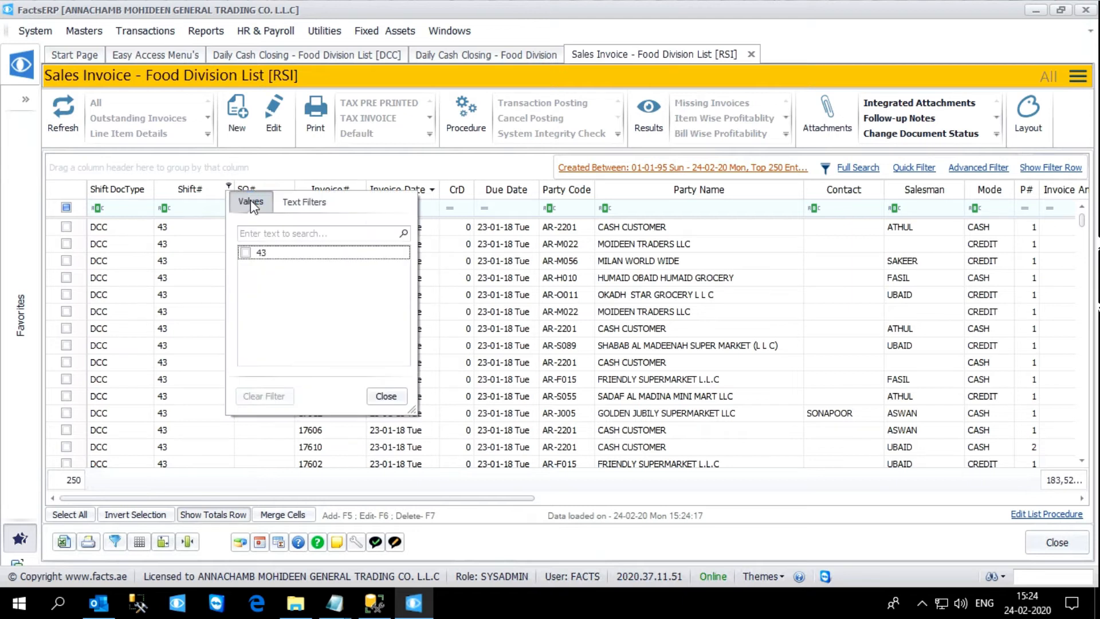
pyautogui.click(400, 393)
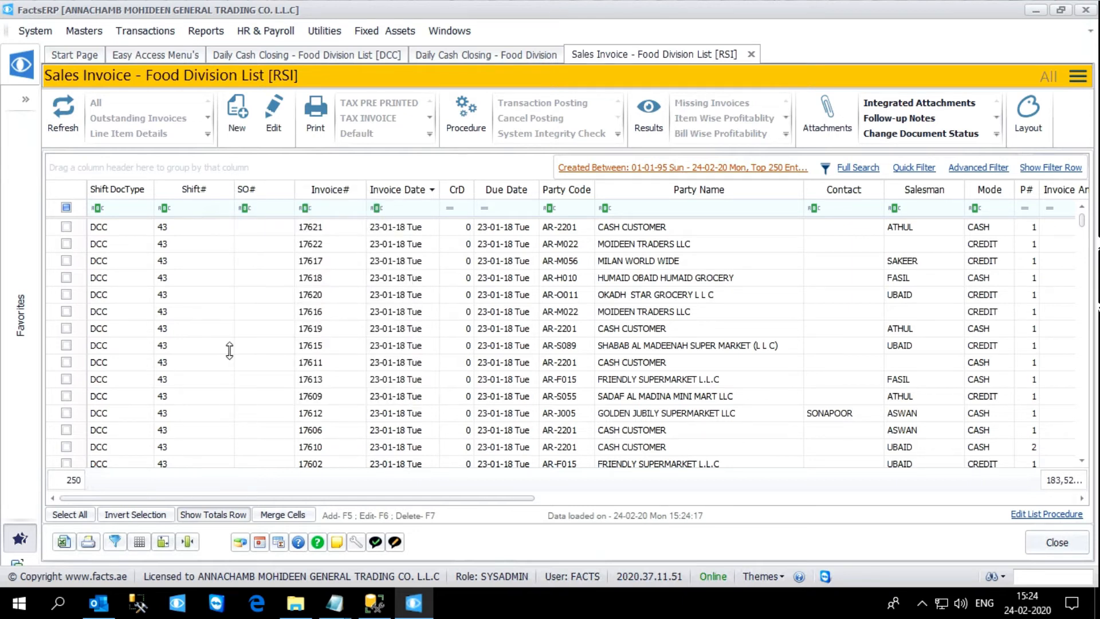
pyautogui.scroll(-8, 220, 355)
pyautogui.scroll(-10, 223, 355)
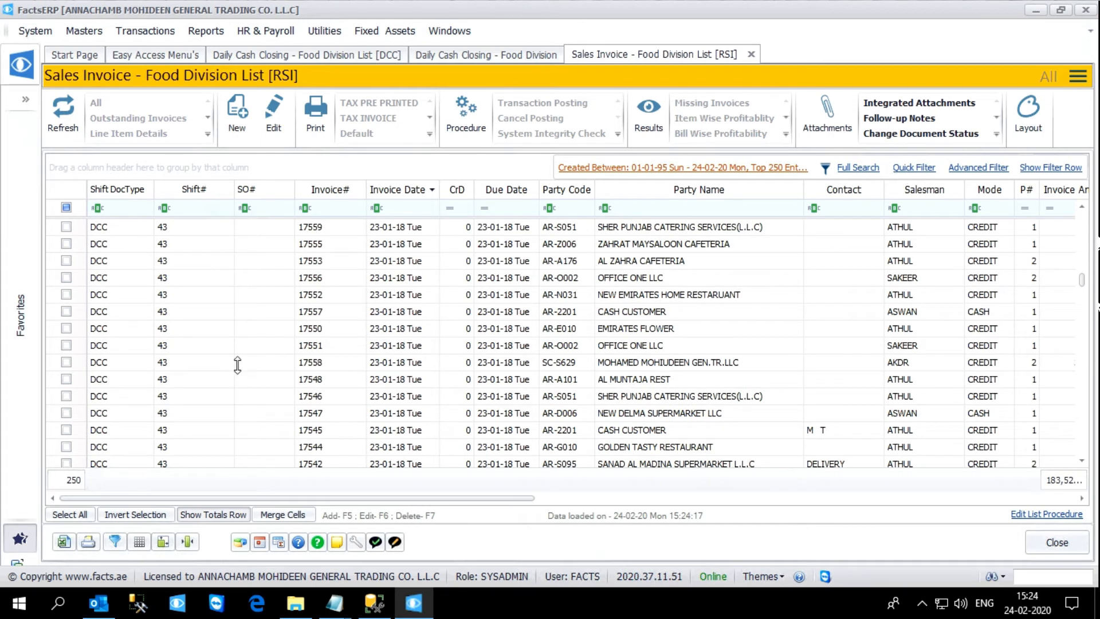
pyautogui.scroll(-6, 238, 330)
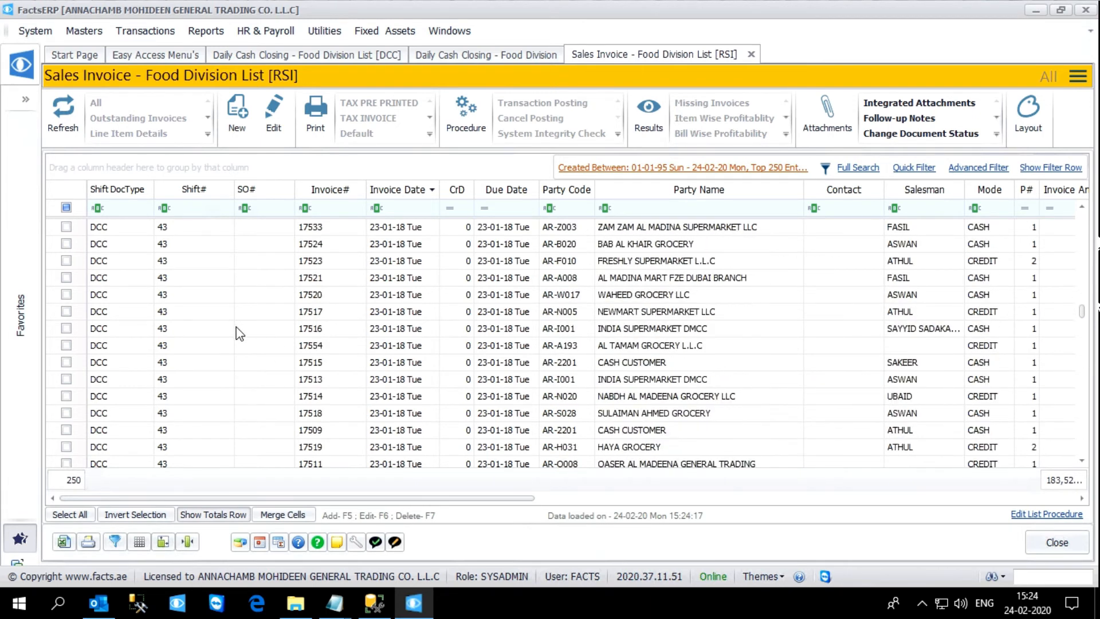
pyautogui.scroll(15, 238, 331)
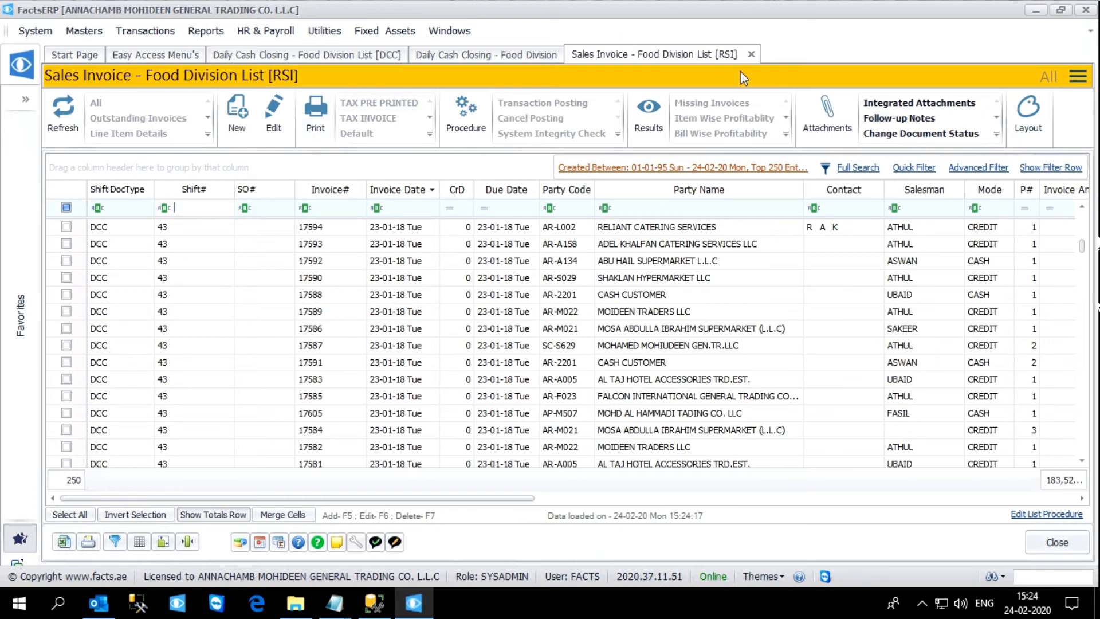
pyautogui.click(751, 53)
# Step: Review the shift numbers in the Quick Receipt Voucher - Food Division list and close the list
pyautogui.click(143, 30)
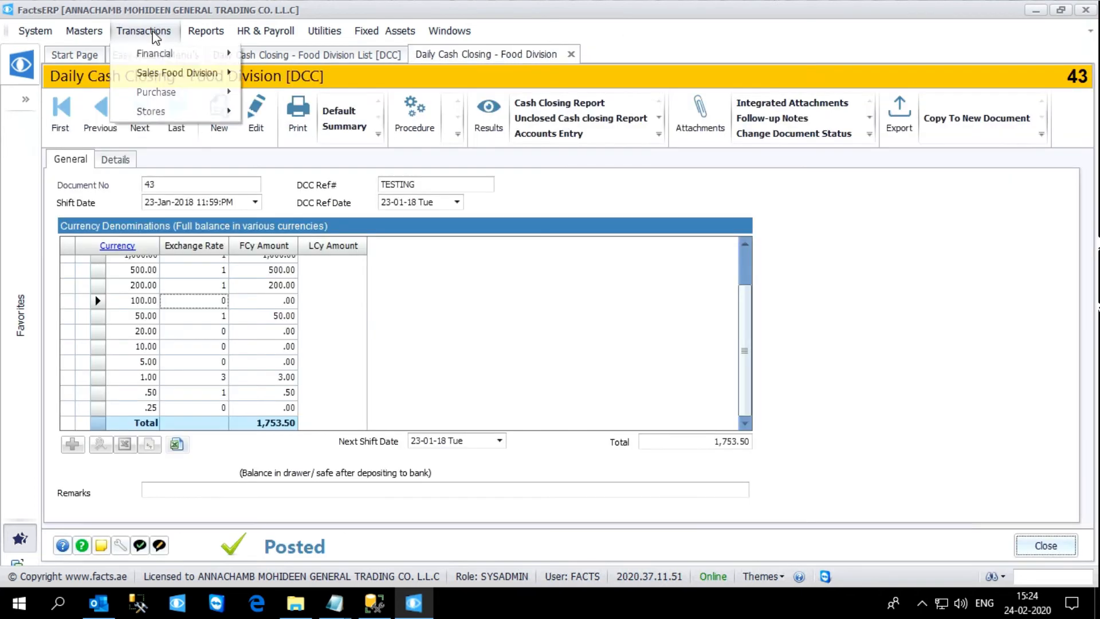
pyautogui.moveTo(177, 76)
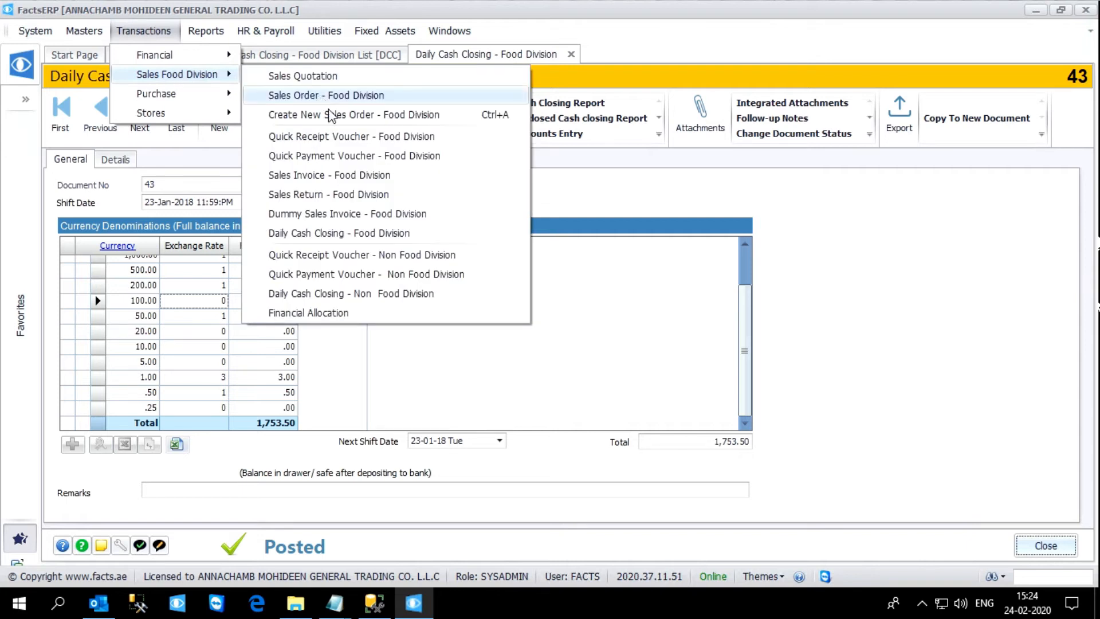
pyautogui.click(342, 142)
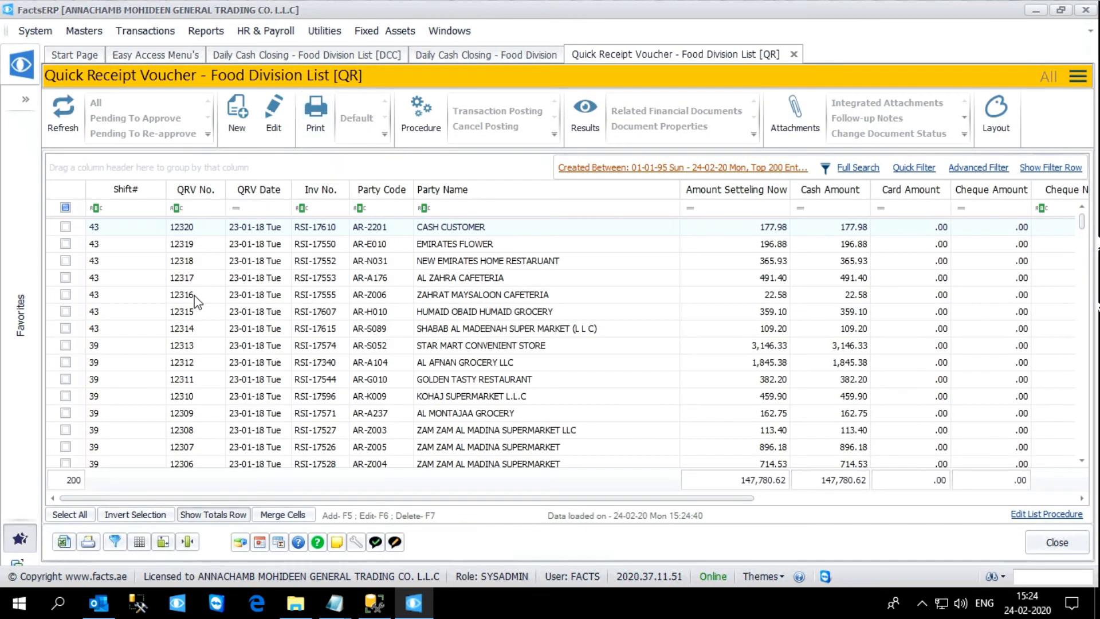
pyautogui.click(139, 207)
pyautogui.scroll(-5, 127, 420)
pyautogui.scroll(-16, 130, 421)
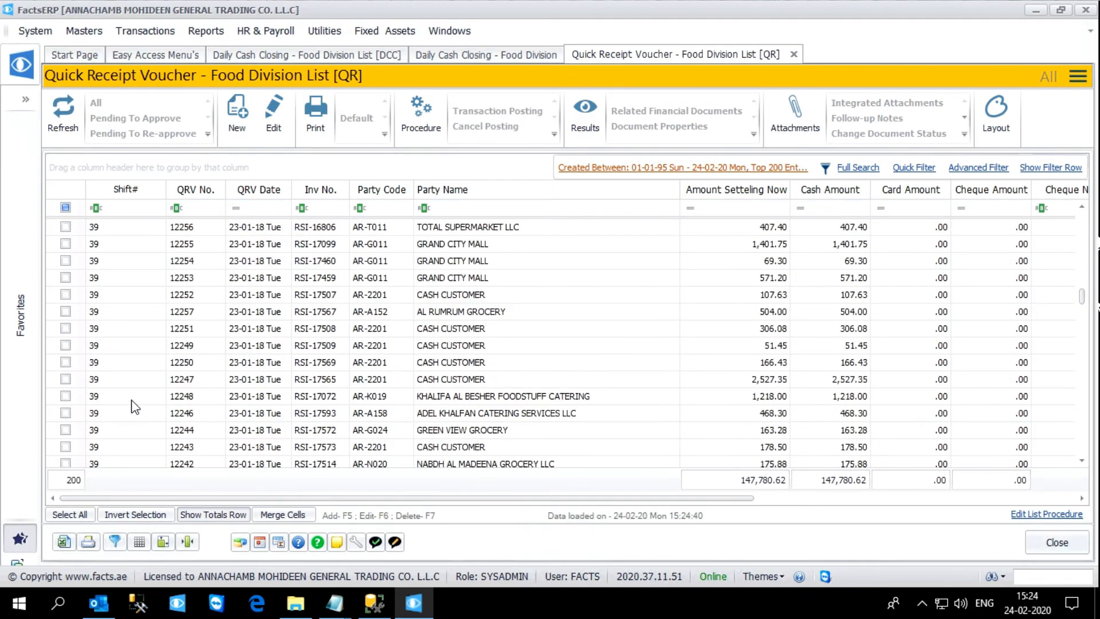
pyautogui.scroll(20, 132, 401)
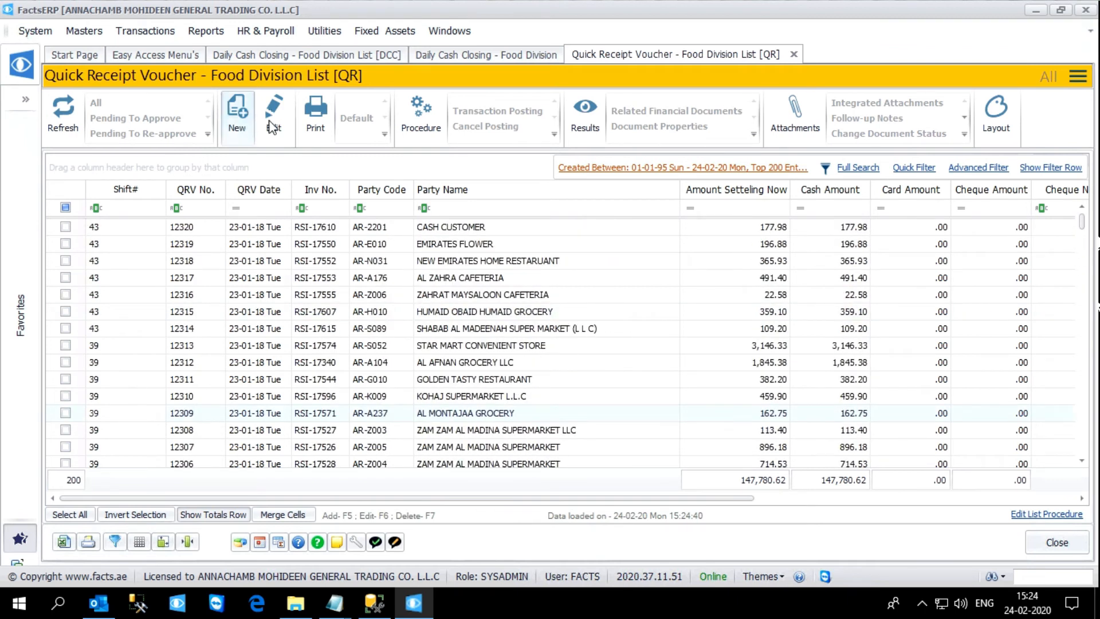
pyautogui.click(793, 54)
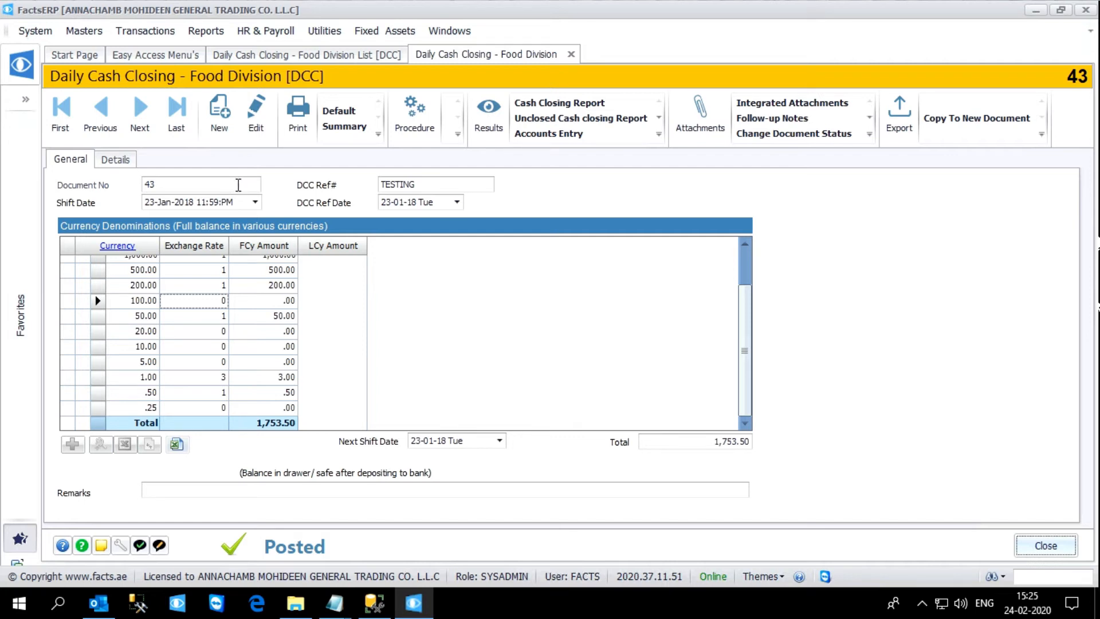
# Step: Open the Cash Closing Report for the shift and examine its credit invoice, cash invoice and other amount sections
pyautogui.click(576, 107)
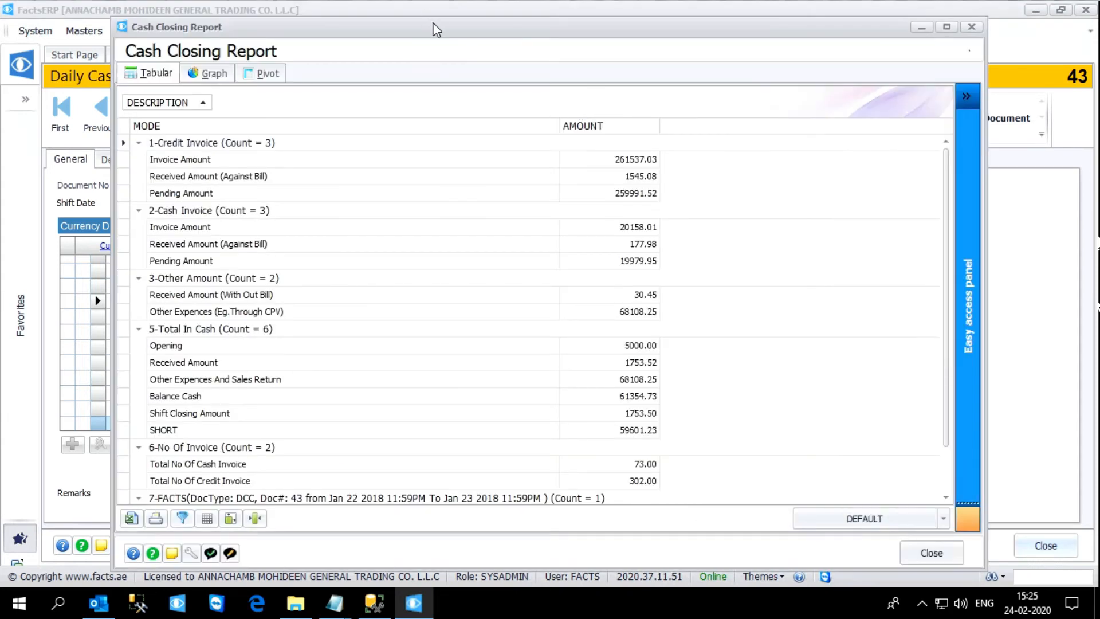
pyautogui.moveTo(444, 29); pyautogui.dragTo(529, 73)
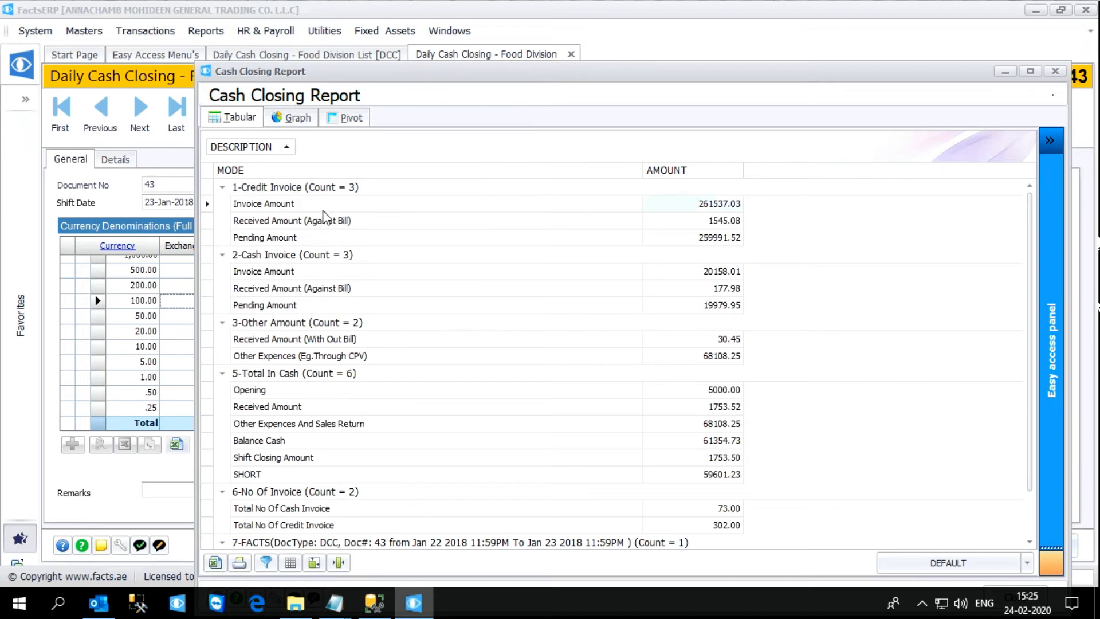
pyautogui.click(379, 226)
pyautogui.click(373, 242)
pyautogui.click(310, 292)
pyautogui.click(297, 308)
pyautogui.click(356, 341)
pyautogui.click(372, 359)
# Step: Examine the report's Total In Cash and No Of Invoice sections, and dismiss the incoming e-mail notification
pyautogui.click(713, 394)
pyautogui.click(479, 424)
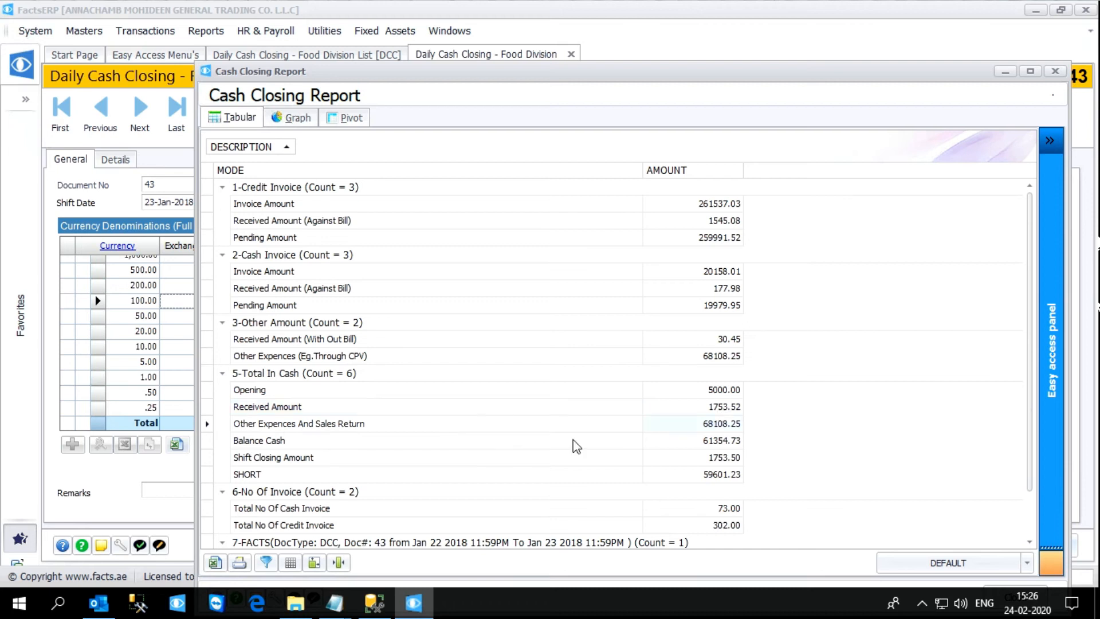
pyautogui.click(693, 446)
pyautogui.click(715, 461)
pyautogui.scroll(-1, 615, 463)
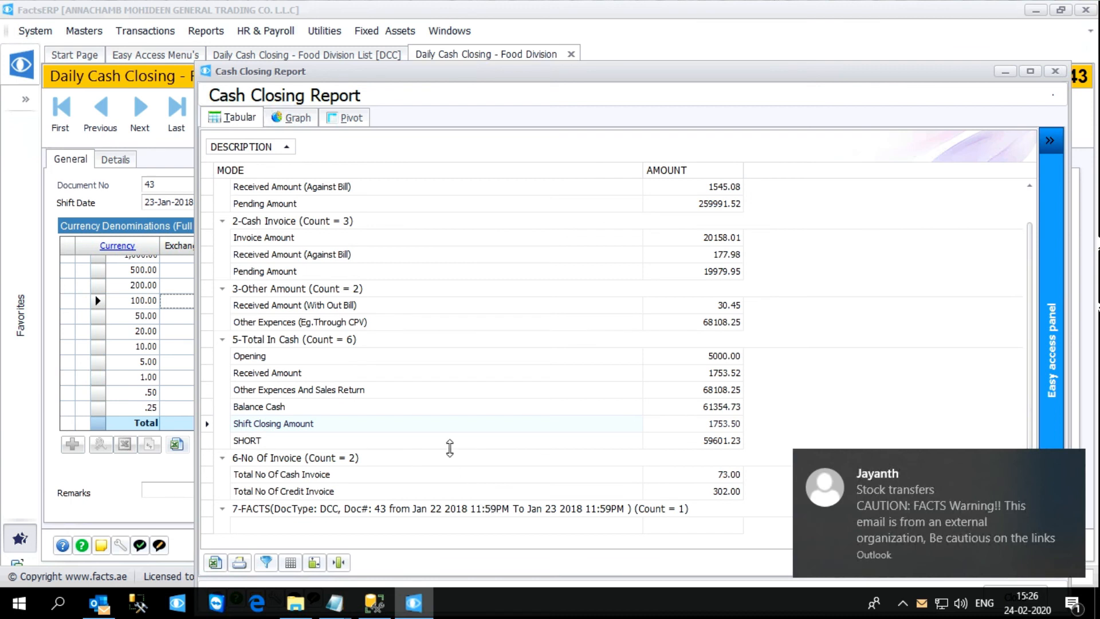
pyautogui.click(1071, 464)
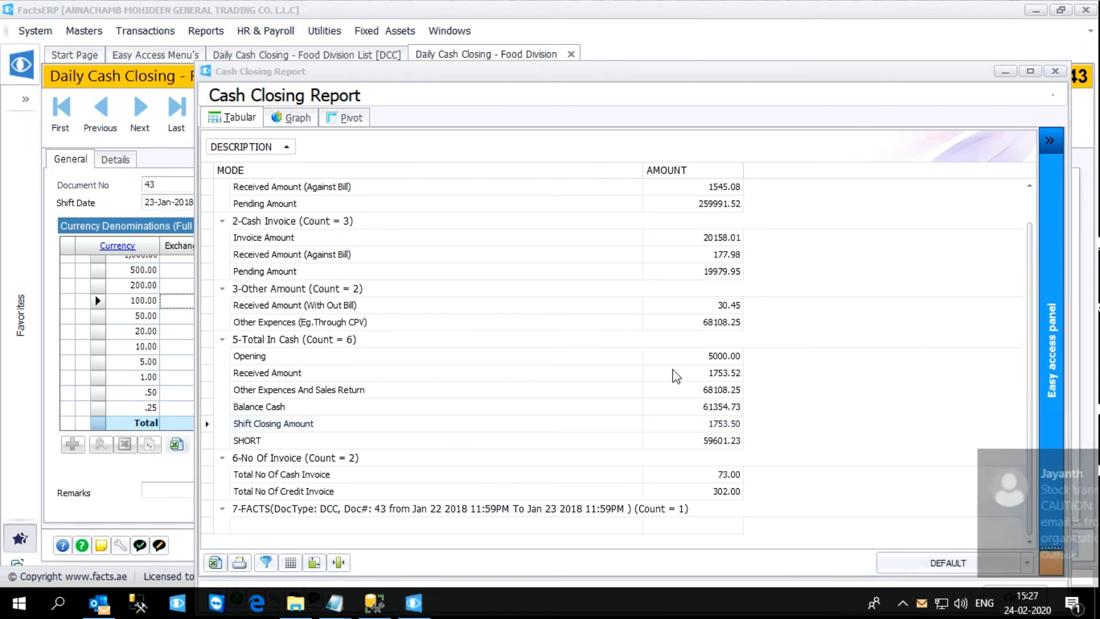